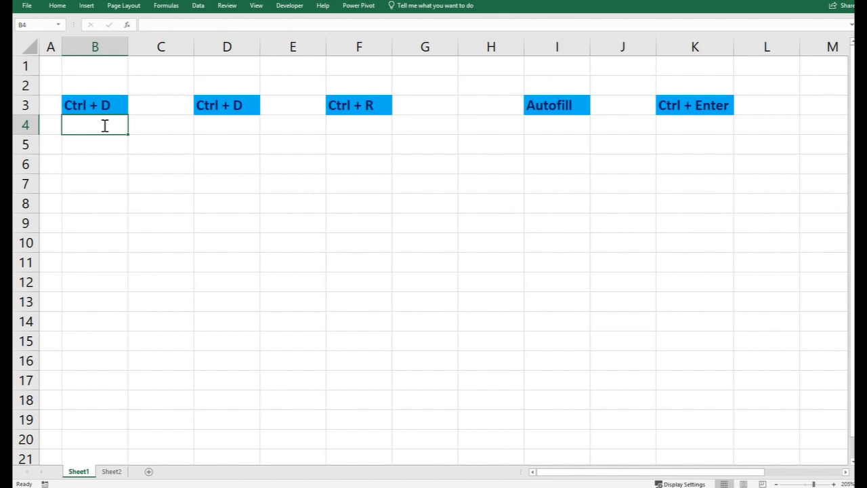
# Enter A in cell B4 and fill it down into B5 and B6, one cell at a time
pyautogui.write('a')
pyautogui.press('BackSpace')
pyautogui.write('A')
pyautogui.press('Return')
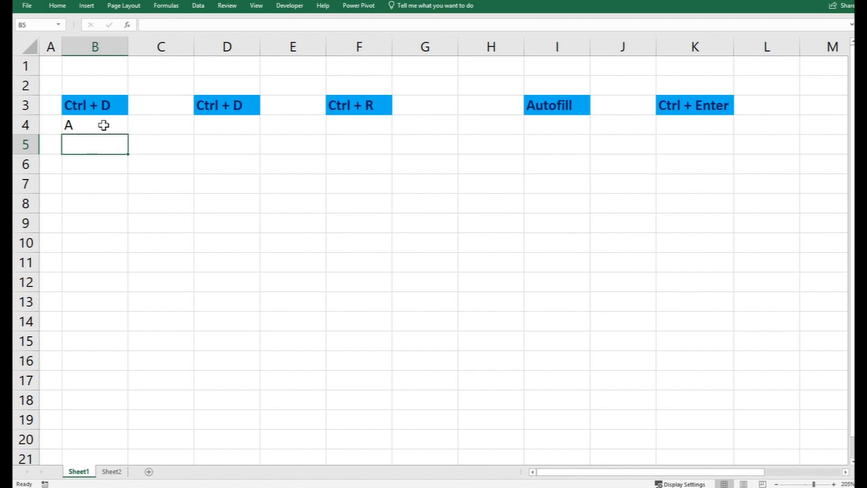
pyautogui.hotkey('ctrl', 'd')
pyautogui.click(95, 165)
pyautogui.hotkey('ctrl', 'd')
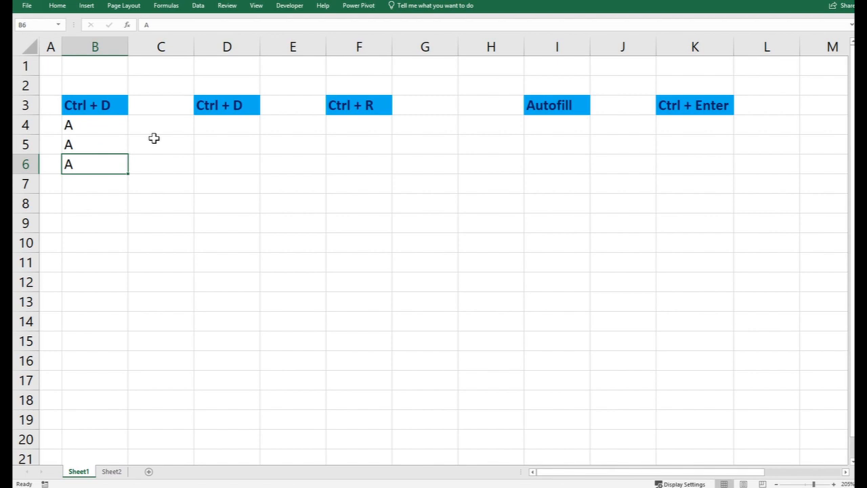
# Copy the entries in B4:B5 to the range starting at D4
pyautogui.moveTo(122, 128); pyautogui.dragTo(122, 143)
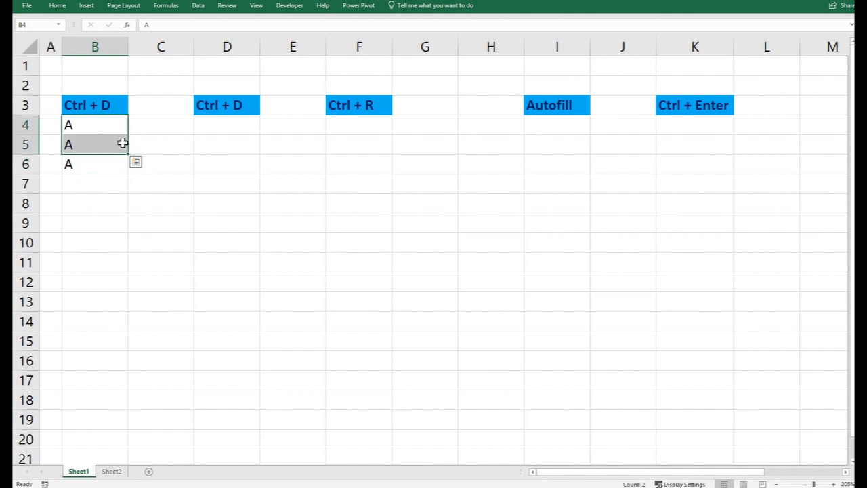
pyautogui.hotkey('ctrl', 'c')
pyautogui.click(208, 128)
pyautogui.hotkey('ctrl', 'v')
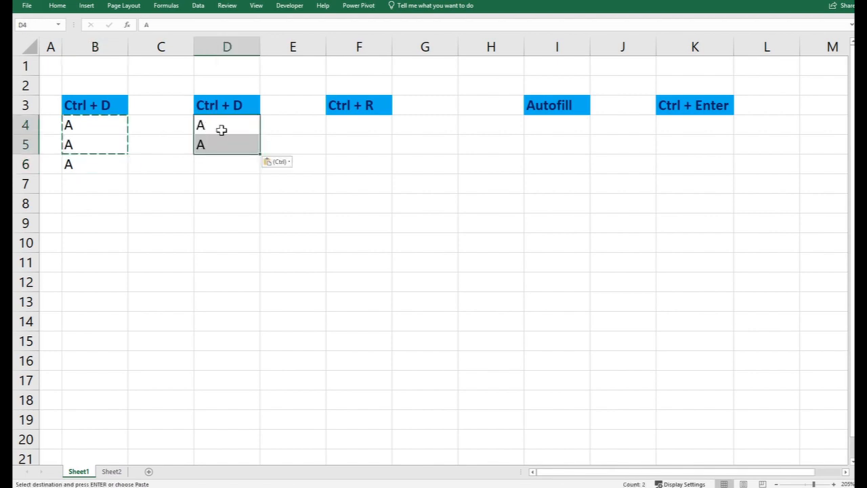
# Fill the A from D4 down through D11 and into the separate cell D13 in one operation
pyautogui.click(221, 129)
pyautogui.moveTo(215, 131); pyautogui.dragTo(216, 265)
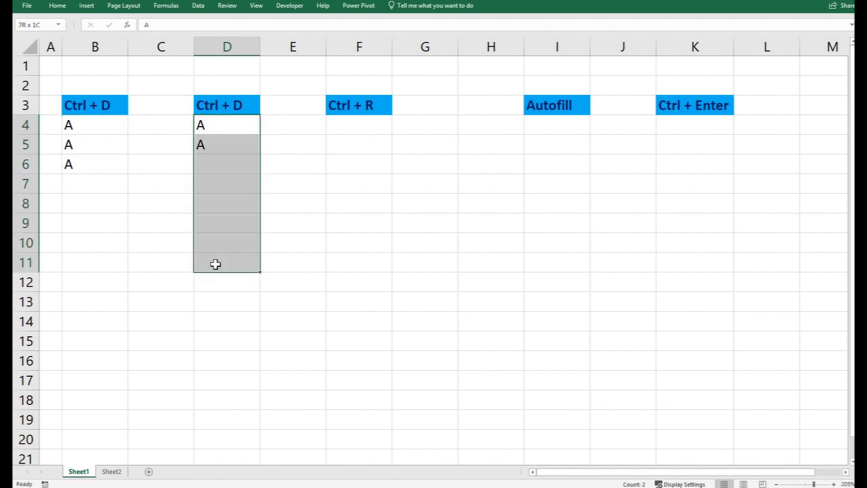
pyautogui.keyDown('ctrl'); pyautogui.click(224, 302); pyautogui.keyUp('ctrl')
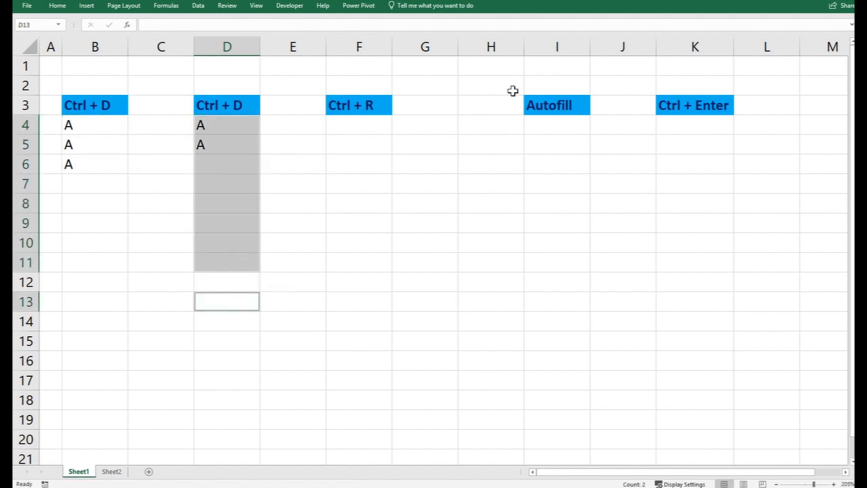
pyautogui.hotkey('ctrl', 'd')
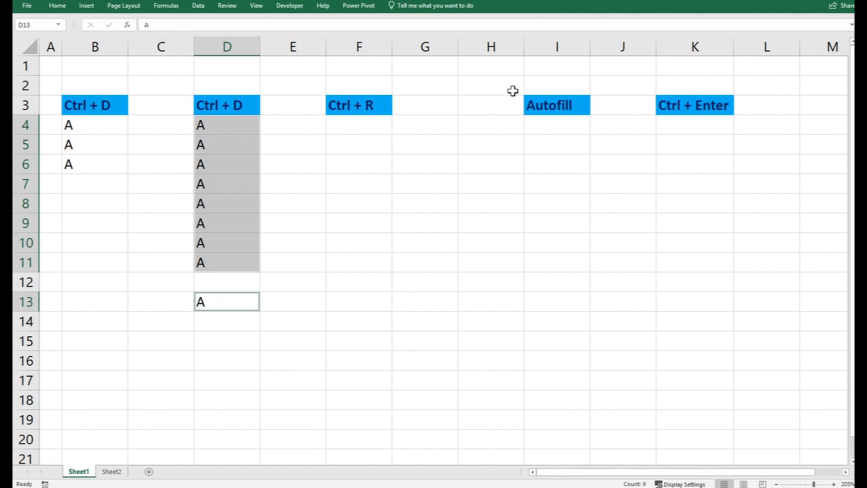
pyautogui.click(353, 122)
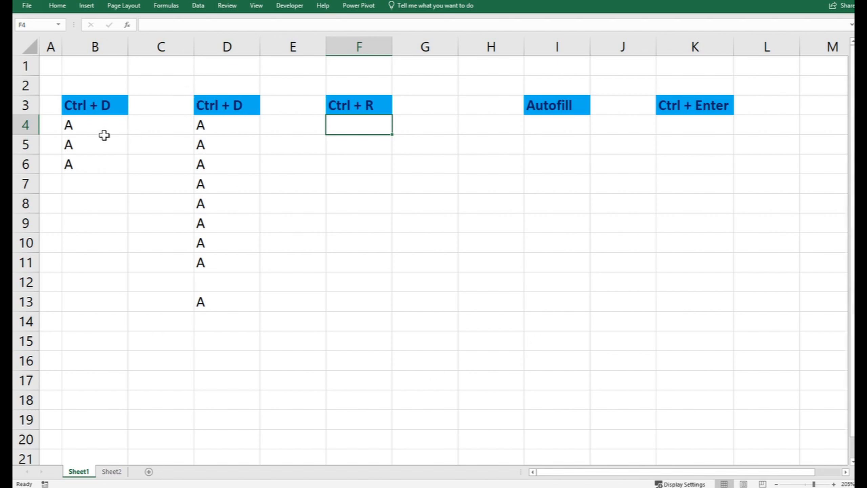
pyautogui.moveTo(101, 129); pyautogui.dragTo(99, 197)
pyautogui.click(378, 110)
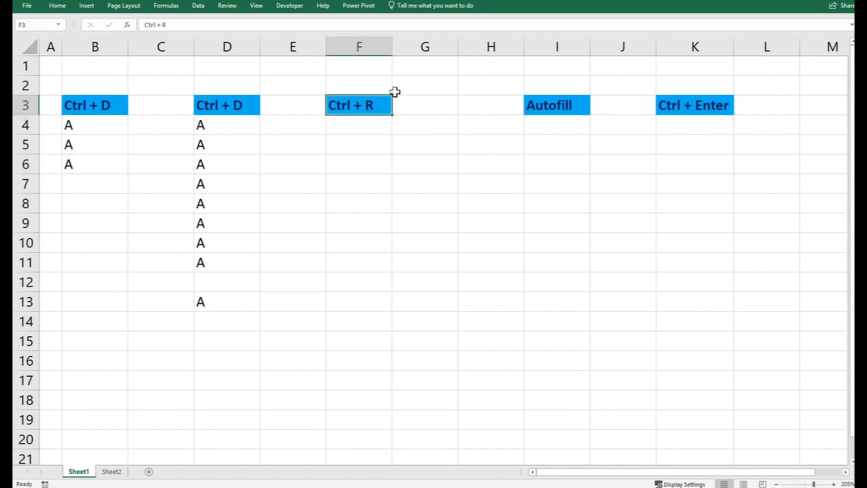
pyautogui.moveTo(426, 124); pyautogui.dragTo(431, 223)
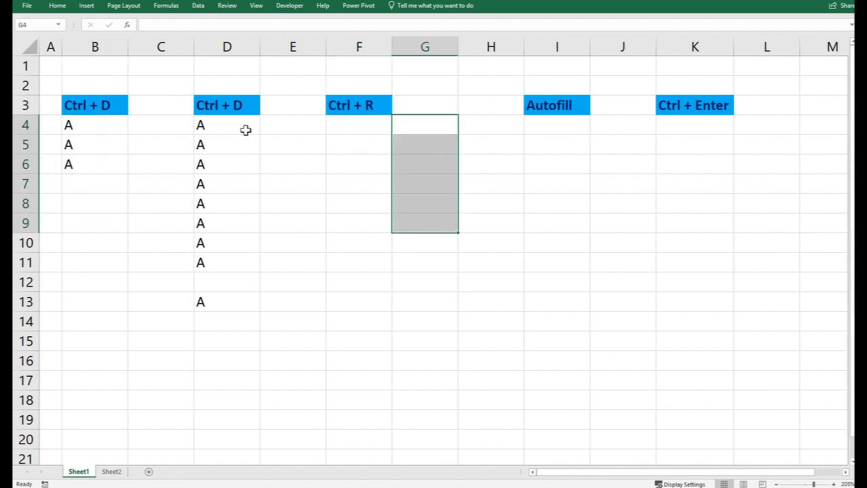
# Copy D4:D11 to the range starting at F4 and fill those entries right into G4:G11
pyautogui.moveTo(246, 129); pyautogui.dragTo(252, 258)
pyautogui.hotkey('ctrl', 'c')
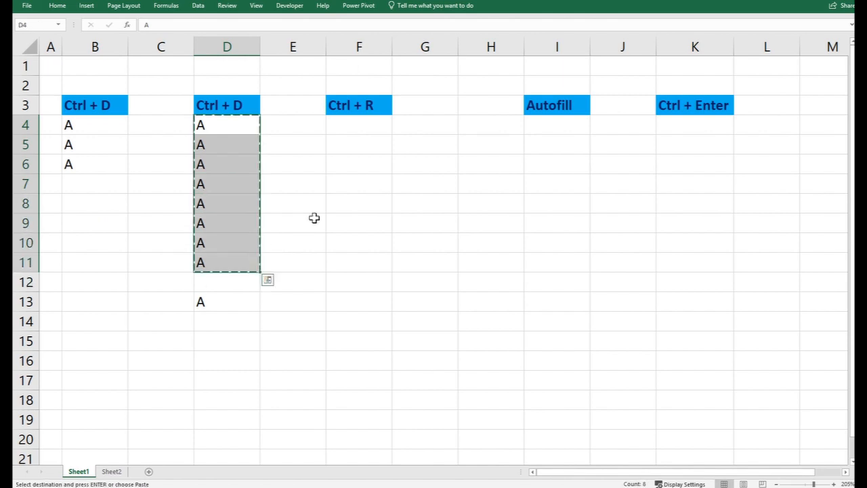
pyautogui.click(358, 127)
pyautogui.hotkey('ctrl', 'v')
pyautogui.press('Escape')
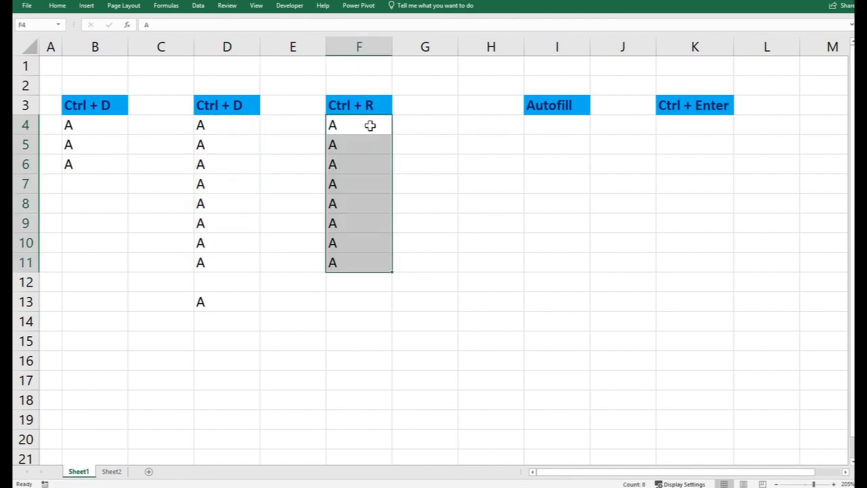
pyautogui.moveTo(370, 126); pyautogui.dragTo(417, 265)
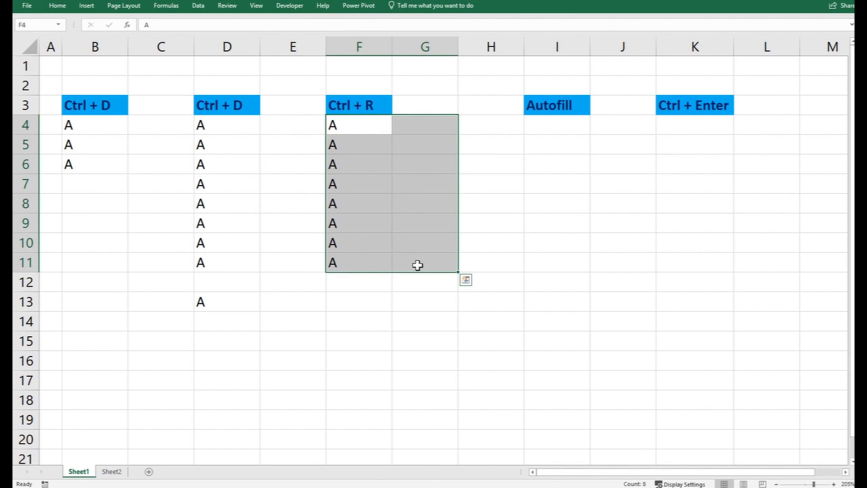
pyautogui.hotkey('ctrl', 'r')
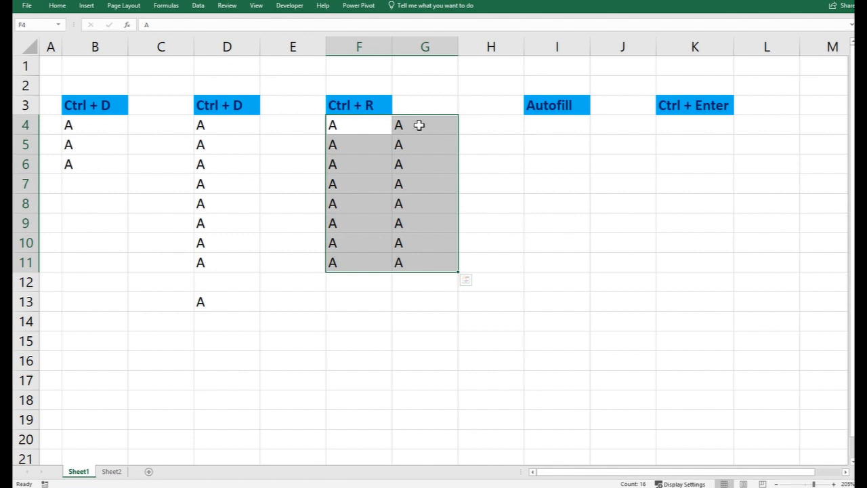
# Enter A in cell I4 and autofill it down to I16, keeping the filled range selected
pyautogui.click(528, 150)
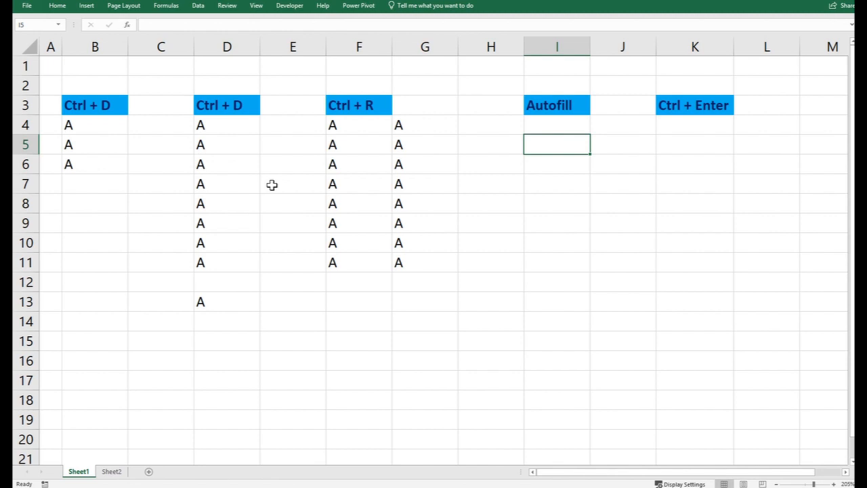
pyautogui.click(560, 125)
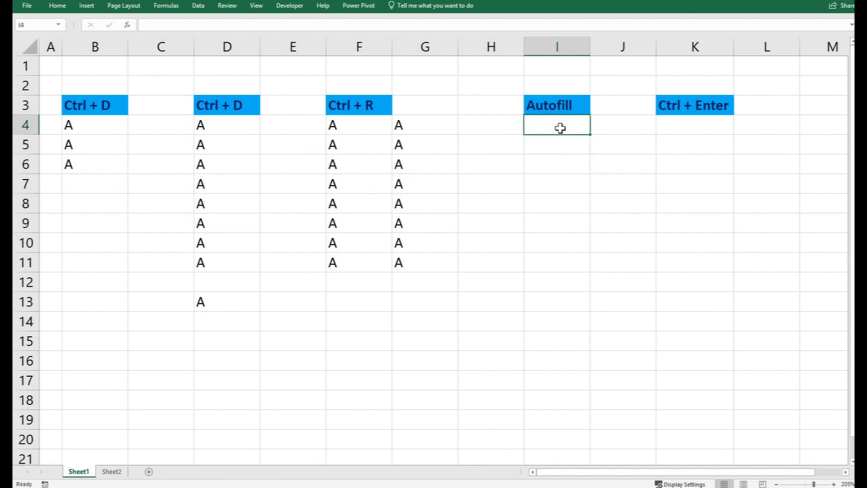
pyautogui.write('A')
pyautogui.press('Delete')
pyautogui.press('Return')
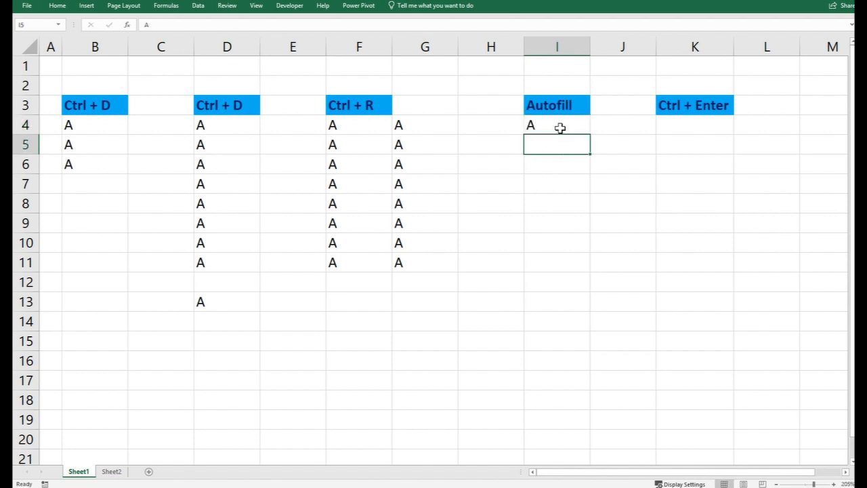
pyautogui.click(560, 127)
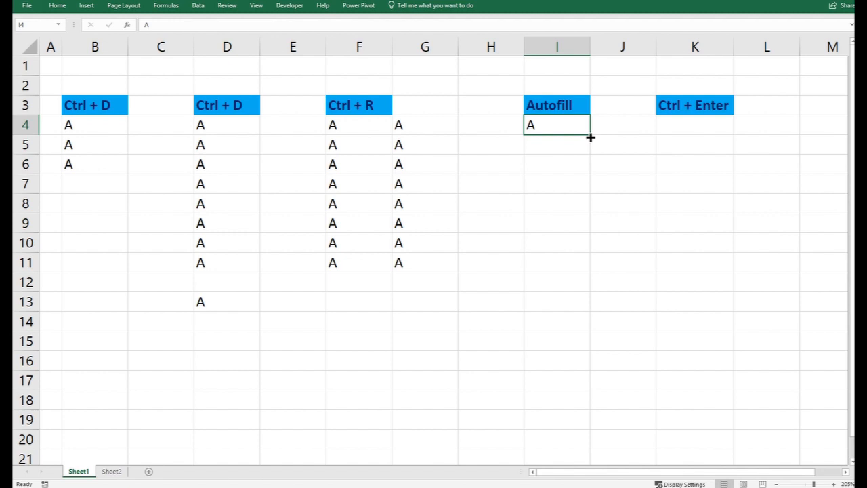
pyautogui.moveTo(591, 138); pyautogui.dragTo(582, 376)
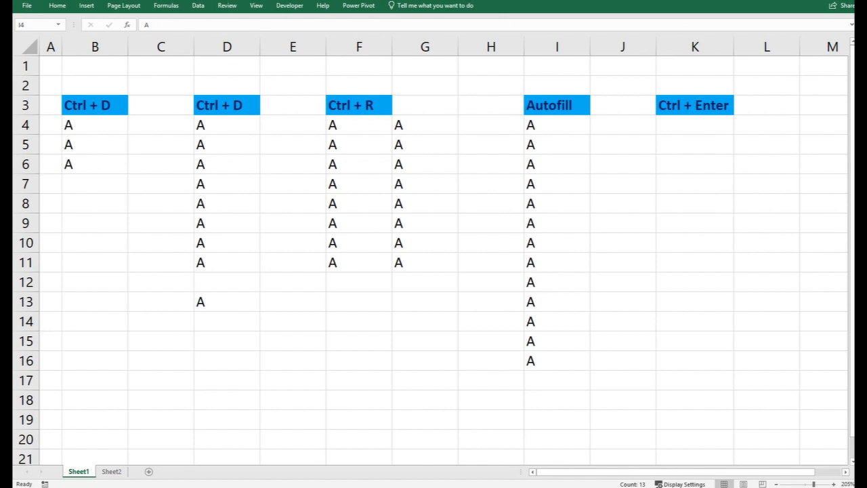
pyautogui.hotkey('ctrl', 'shift', 'Down')
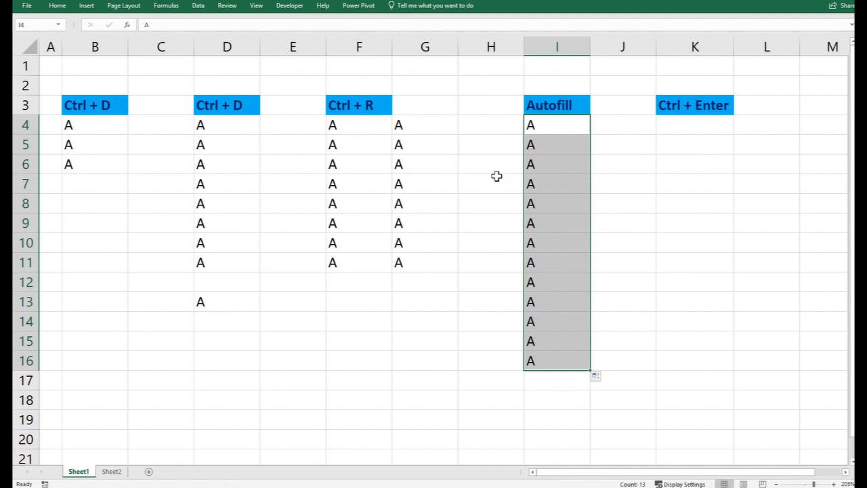
# Enter TYPE into all cells of K4:L15 at once and clear the range again
pyautogui.click(705, 129)
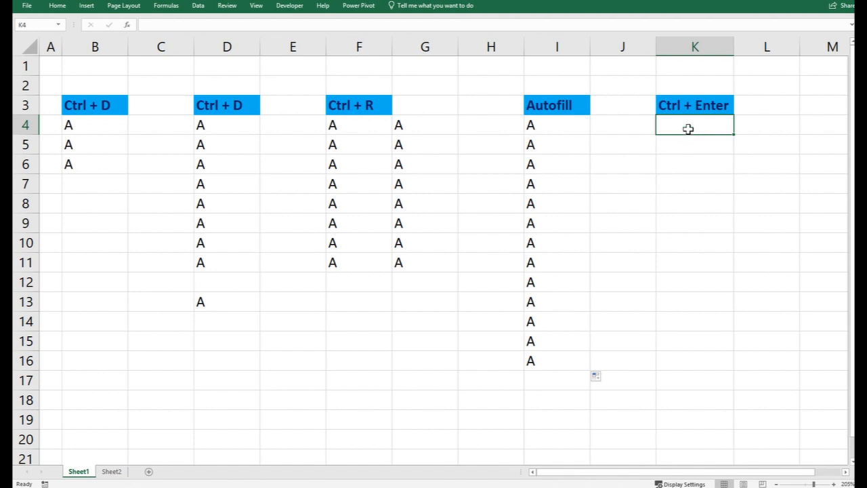
pyautogui.moveTo(732, 132)
pyautogui.mouseDown()
pyautogui.moveTo(767, 253)
pyautogui.moveTo(766, 342)
pyautogui.mouseUp()
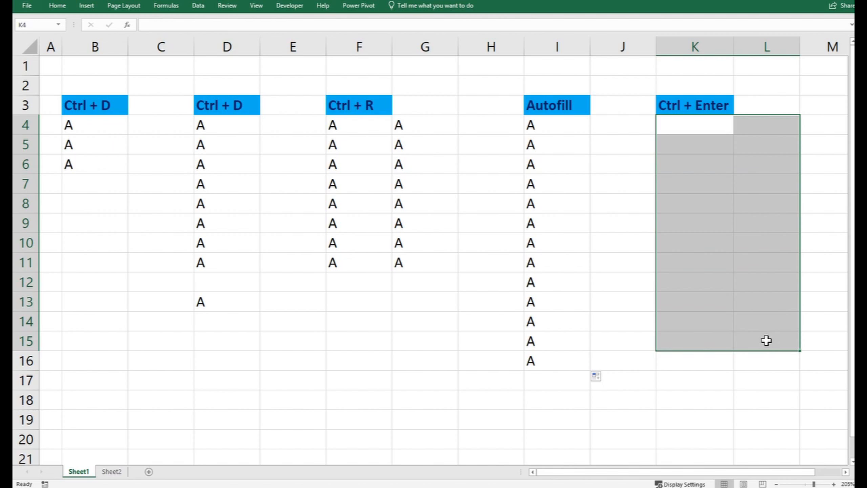
pyautogui.write('T')
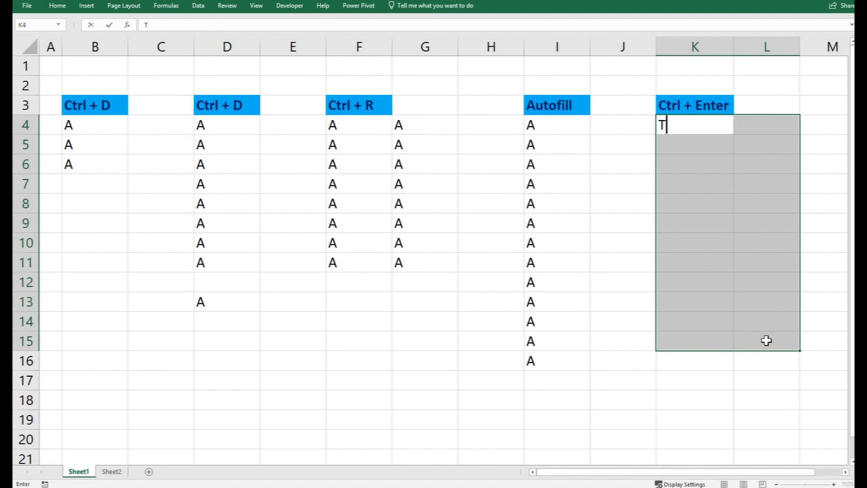
pyautogui.write('YPE')
pyautogui.hotkey('ctrl', 'Return')
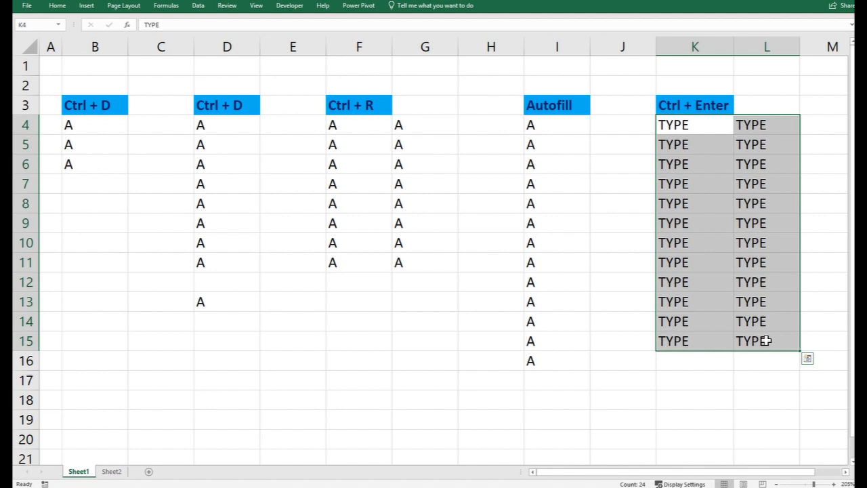
pyautogui.press('Delete')
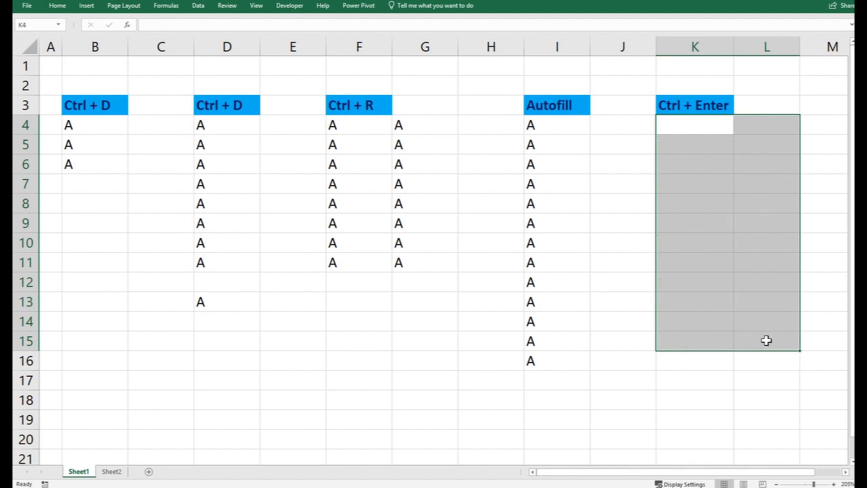
# Enter A into every cell of the range J4:L16 in a single entry
pyautogui.click(702, 237)
pyautogui.click(640, 126)
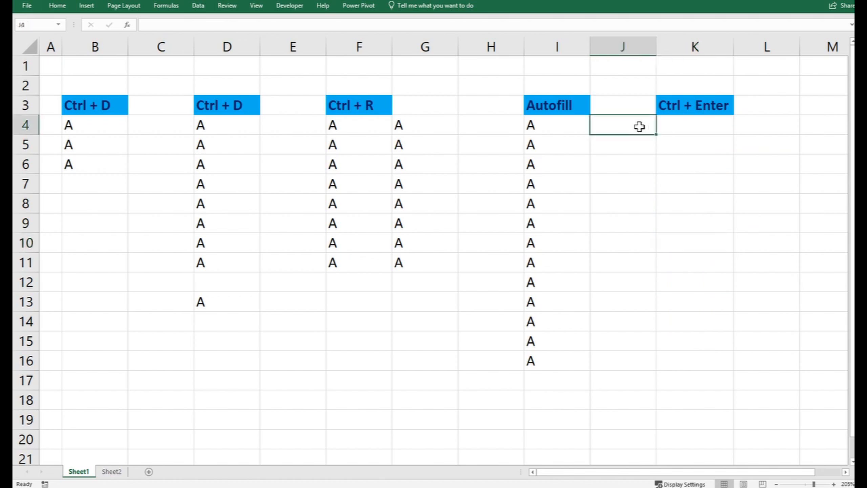
pyautogui.moveTo(640, 126); pyautogui.dragTo(750, 361)
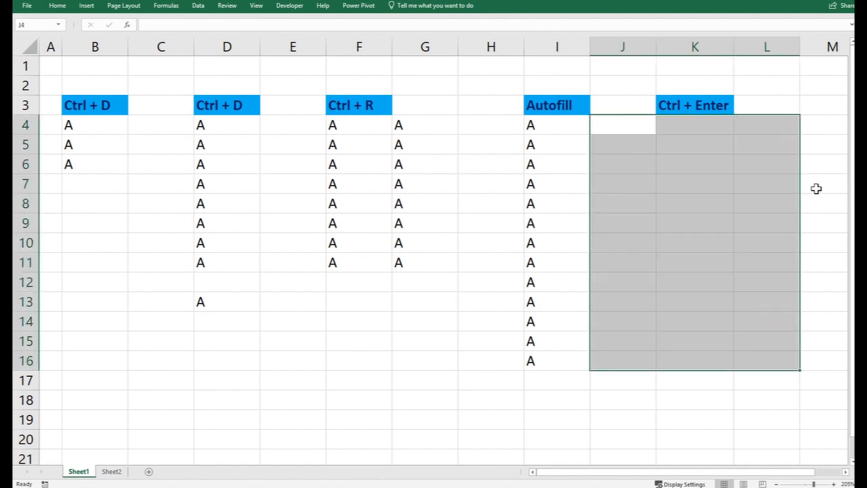
pyautogui.write('A')
pyautogui.hotkey('ctrl', 'Return')
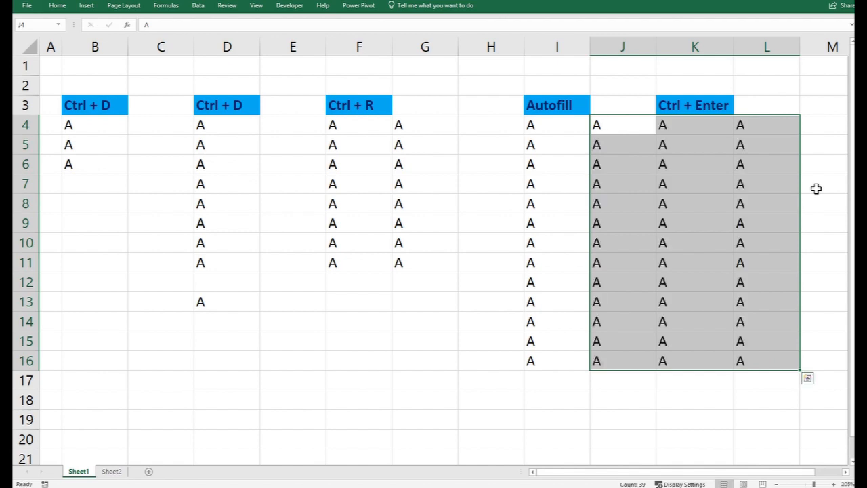